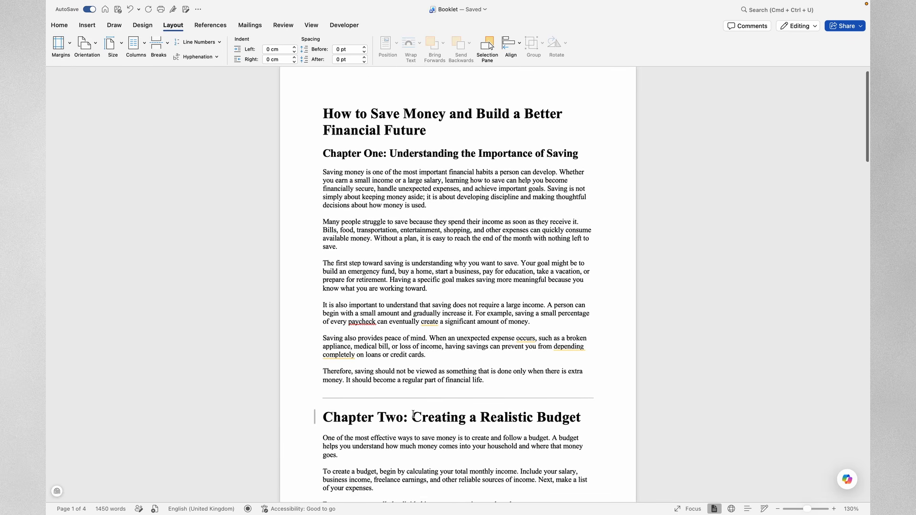
# Insert a page break before the "Chapter Two: Creating a Realistic Budget" heading
pyautogui.scroll(-10, 413, 414)
pyautogui.scroll(-10, 413, 414)
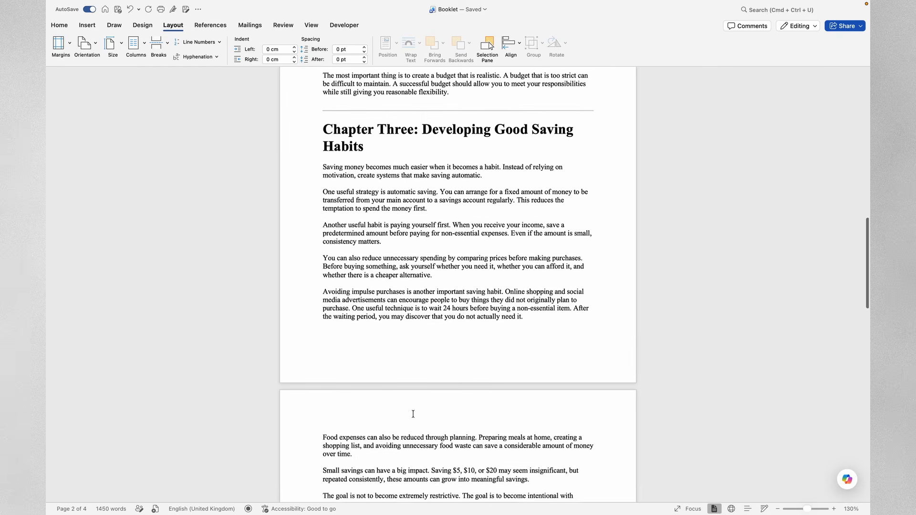
pyautogui.scroll(12, 408, 259)
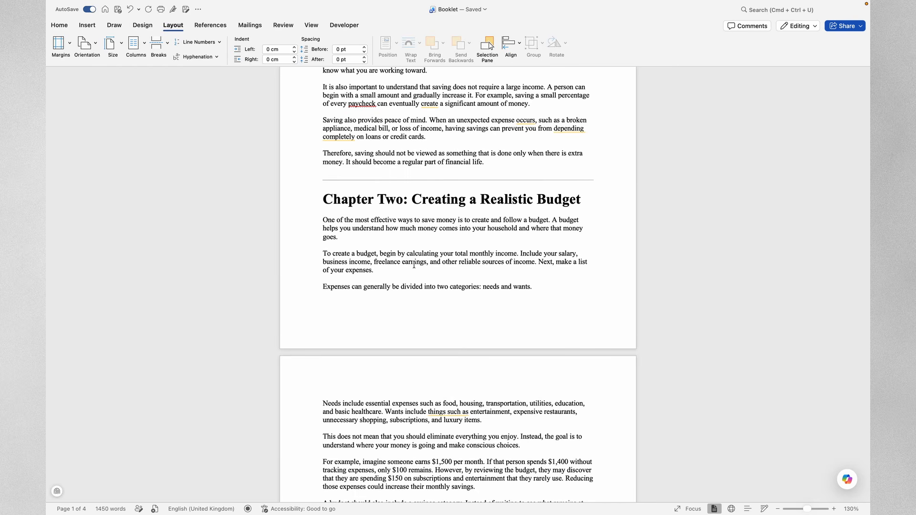
pyautogui.scroll(4, 413, 265)
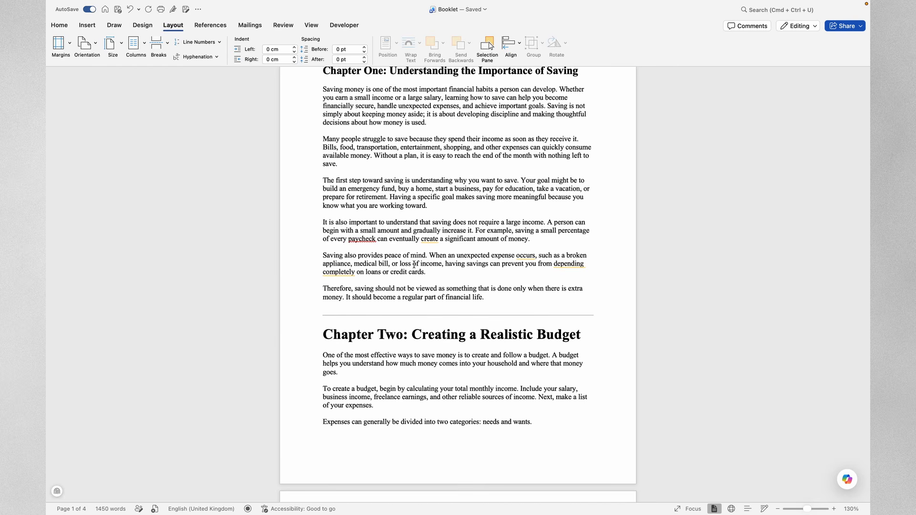
pyautogui.click(323, 335)
pyautogui.press('super+Return')
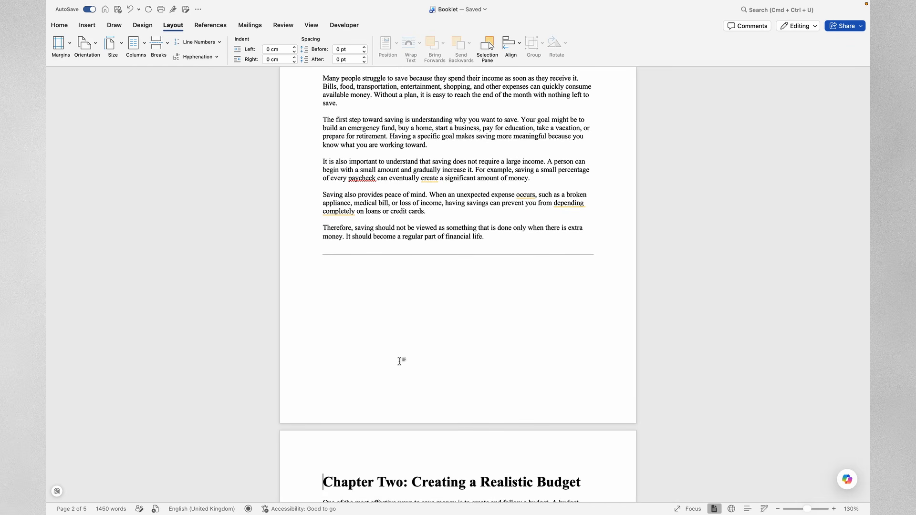
# Insert a page break before the document title to create a blank first page
pyautogui.scroll(-5, 399, 361)
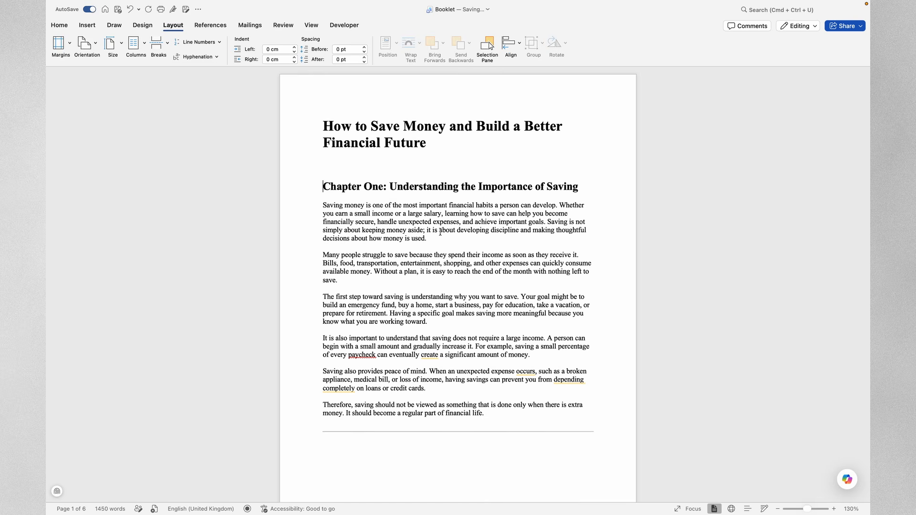
pyautogui.click(327, 123)
pyautogui.press('super+Return')
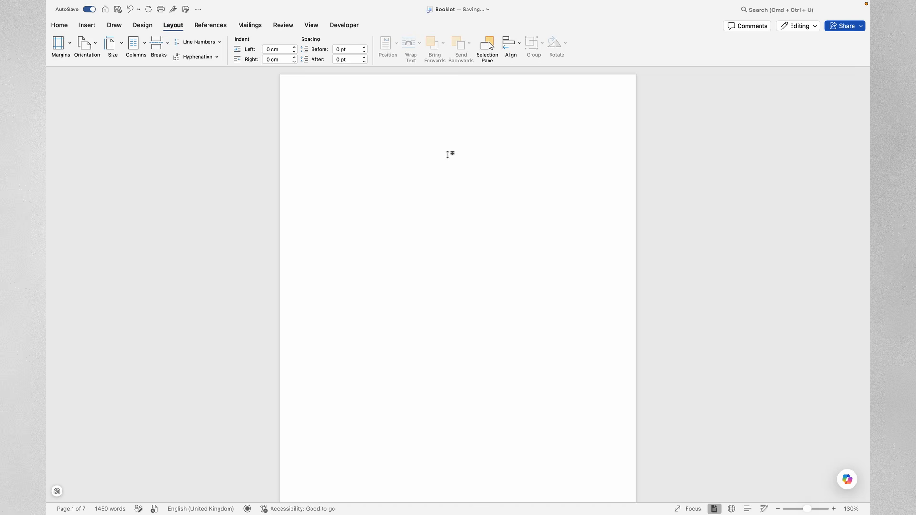
# Apply the Title style to "How to Save Money and Build a Better Financial Future" and Heading 1 to the Chapter One heading
pyautogui.scroll(-1, 434, 296)
pyautogui.scroll(-10, 434, 297)
pyautogui.click(374, 285)
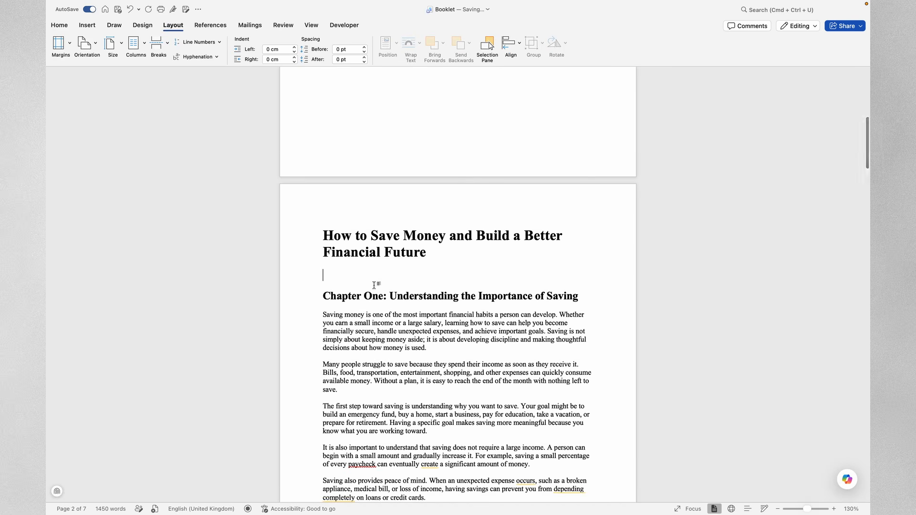
pyautogui.click(315, 296)
pyautogui.click(62, 30)
pyautogui.doubleClick(428, 262)
pyautogui.doubleClick(428, 261)
pyautogui.click(428, 262)
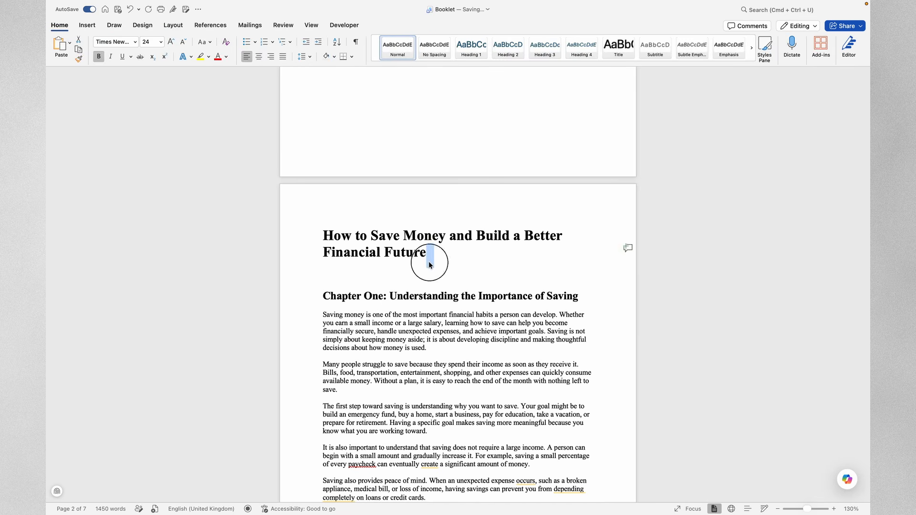
pyautogui.tripleClick(429, 262)
pyautogui.doubleClick(428, 261)
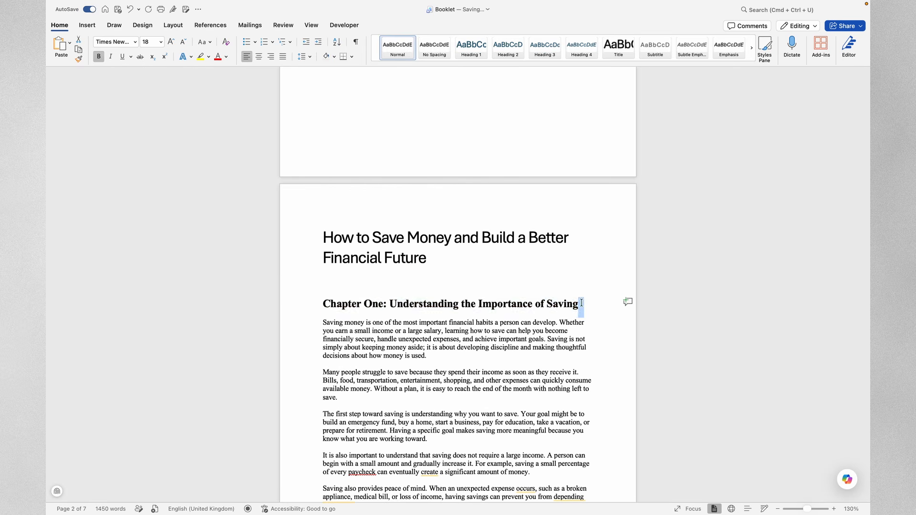
pyautogui.tripleClick(581, 302)
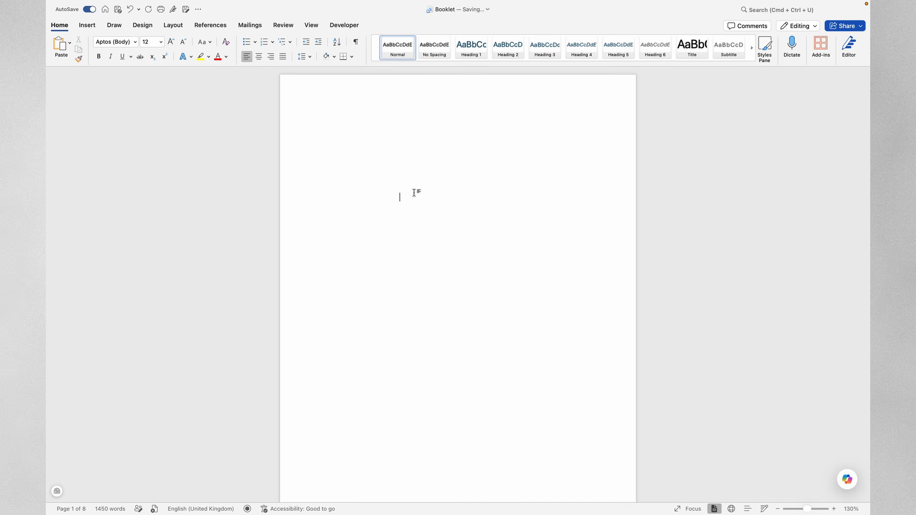
# Insert an automatic table of contents in the Classic design on the blank first page
pyautogui.click(401, 200)
pyautogui.click(213, 26)
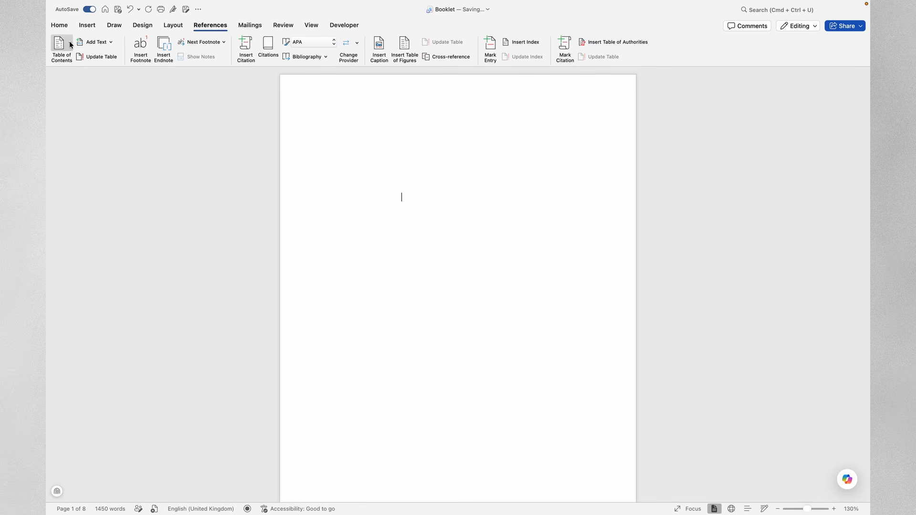
pyautogui.click(70, 41)
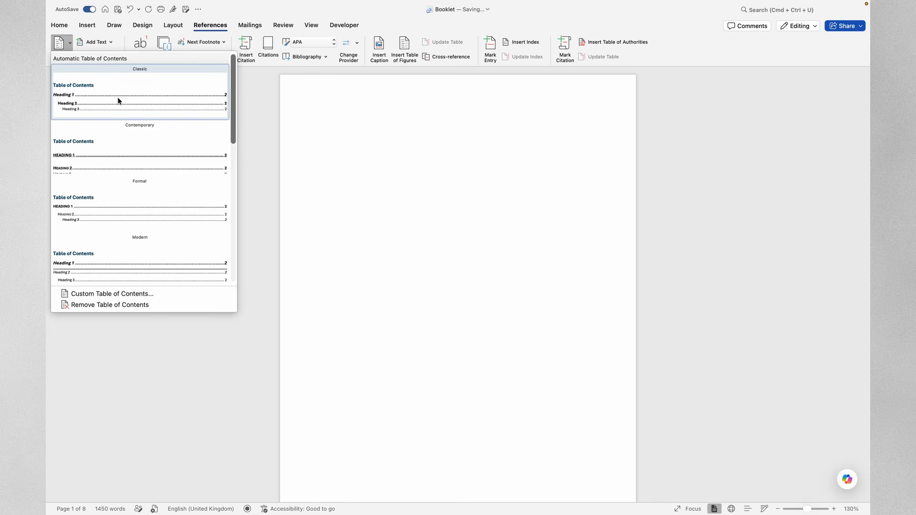
pyautogui.scroll(-3, 146, 197)
pyautogui.scroll(-10, 147, 196)
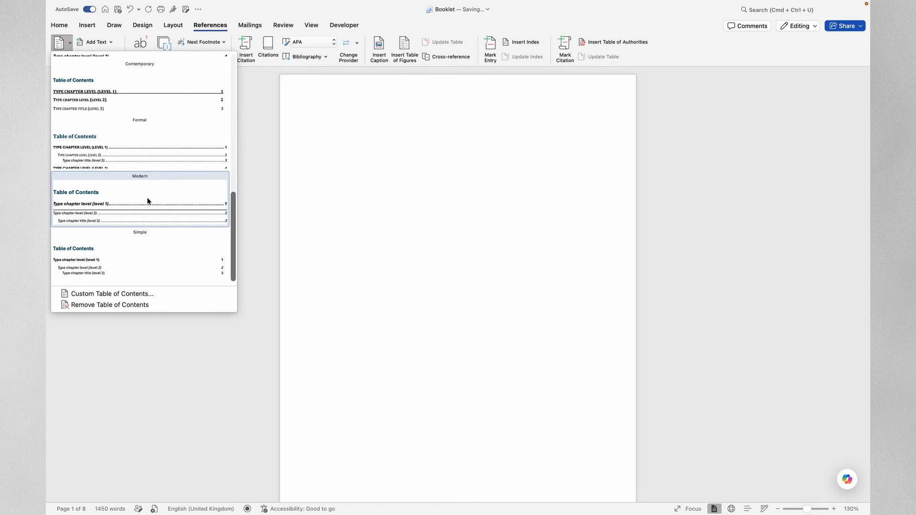
pyautogui.scroll(10, 146, 197)
pyautogui.click(160, 104)
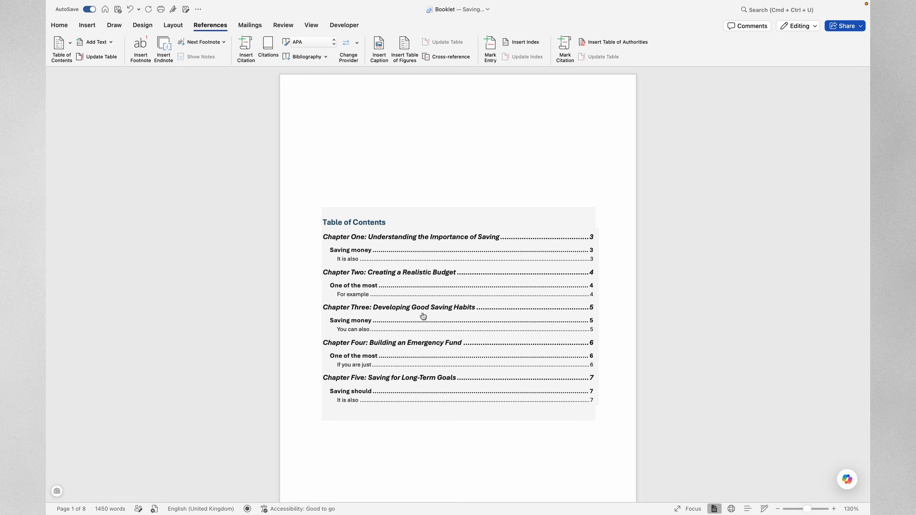
pyautogui.press('super+z')
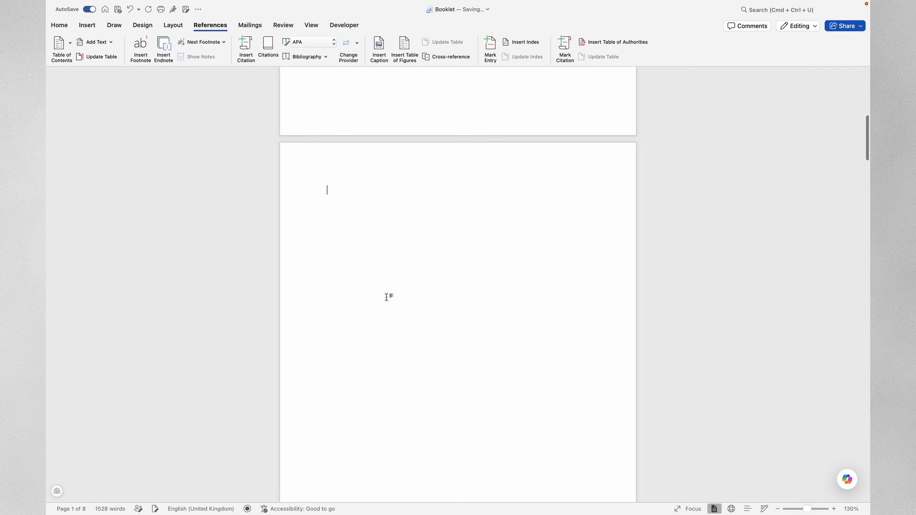
# Start a custom table of contents, preview the available formats and set the format to Classic
pyautogui.click(387, 298)
pyautogui.doubleClick(387, 297)
pyautogui.click(62, 47)
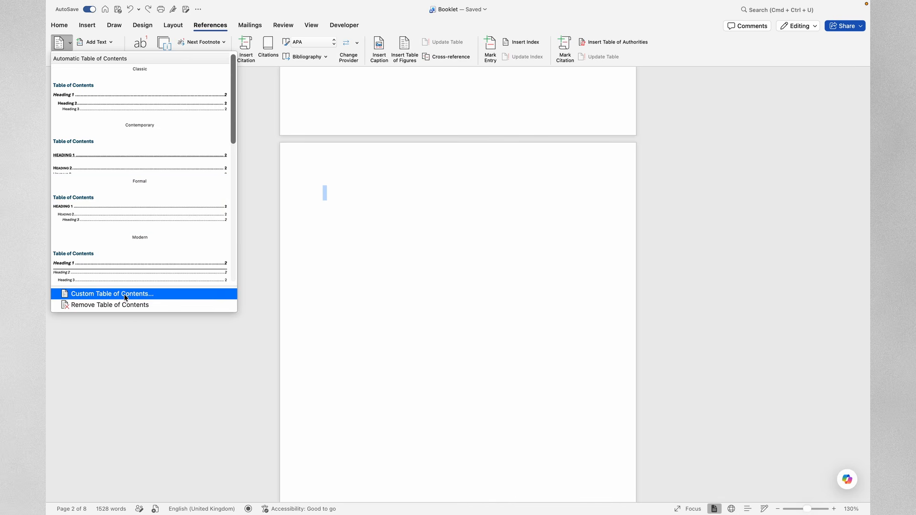
pyautogui.click(125, 296)
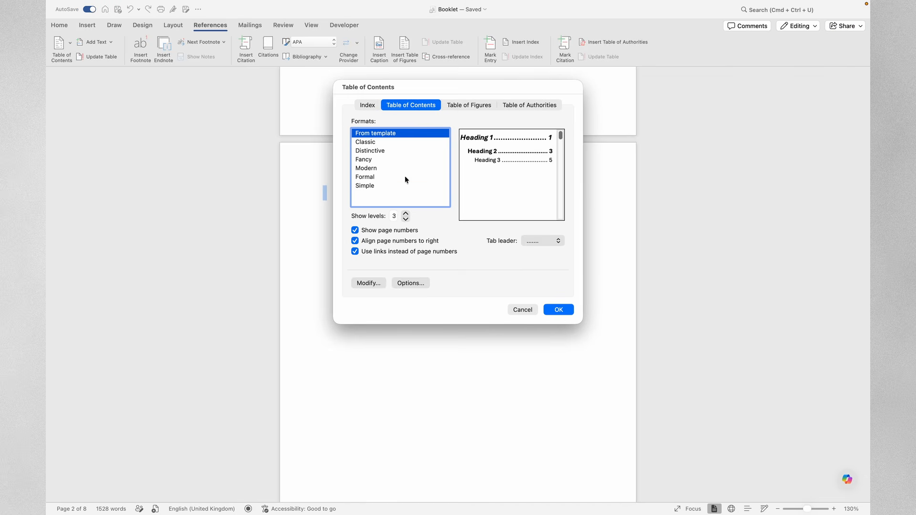
pyautogui.click(375, 143)
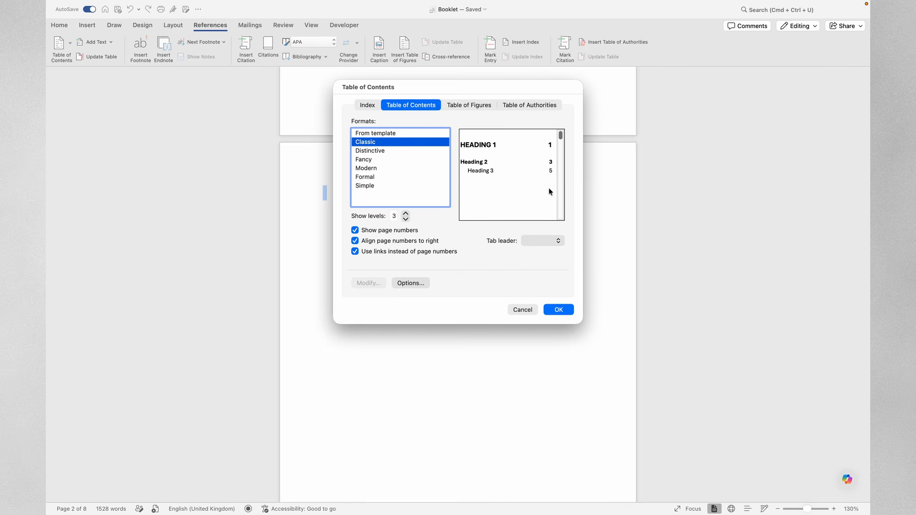
pyautogui.click(370, 151)
pyautogui.click(365, 162)
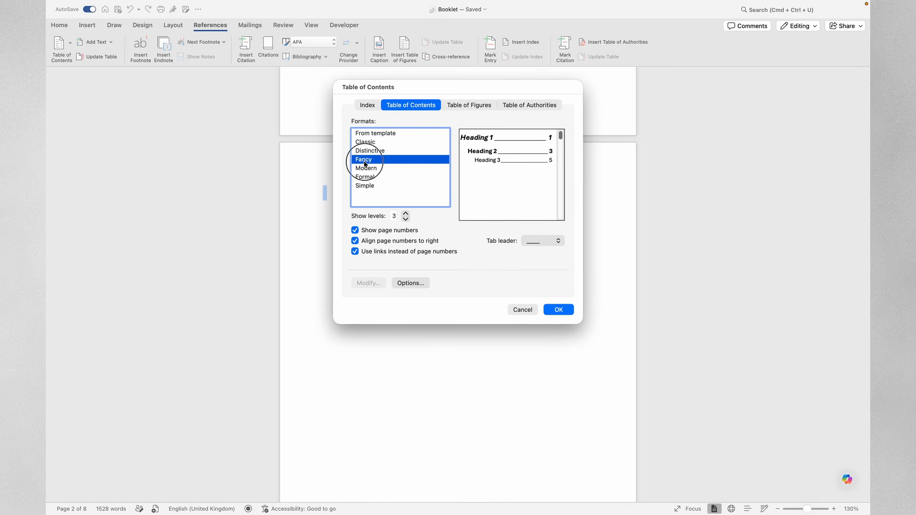
pyautogui.click(376, 169)
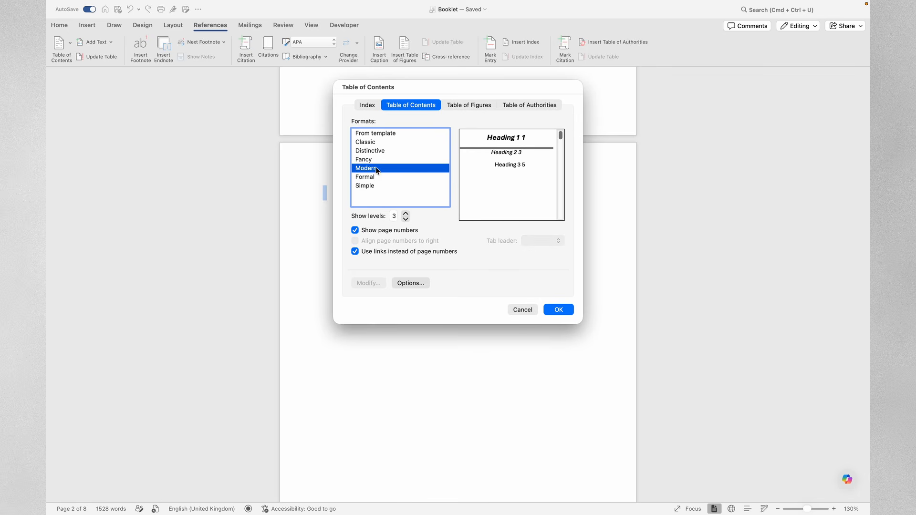
pyautogui.click(373, 187)
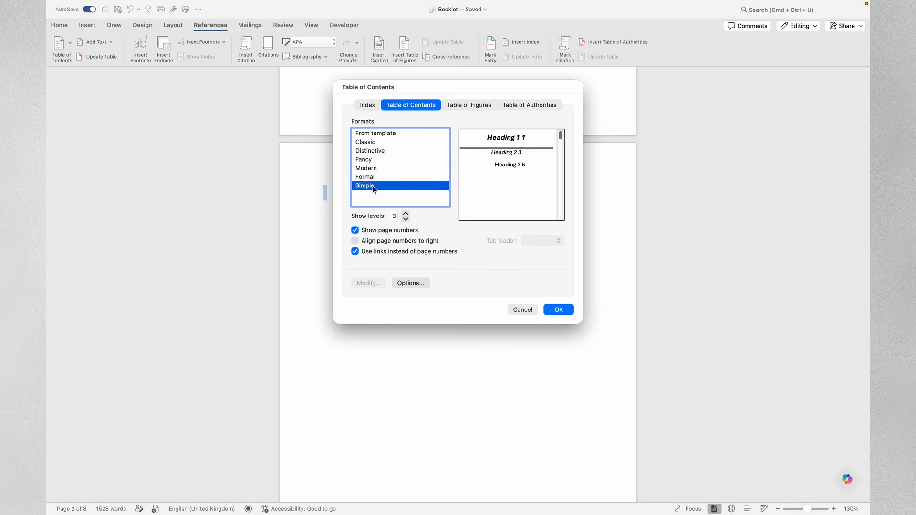
pyautogui.click(372, 142)
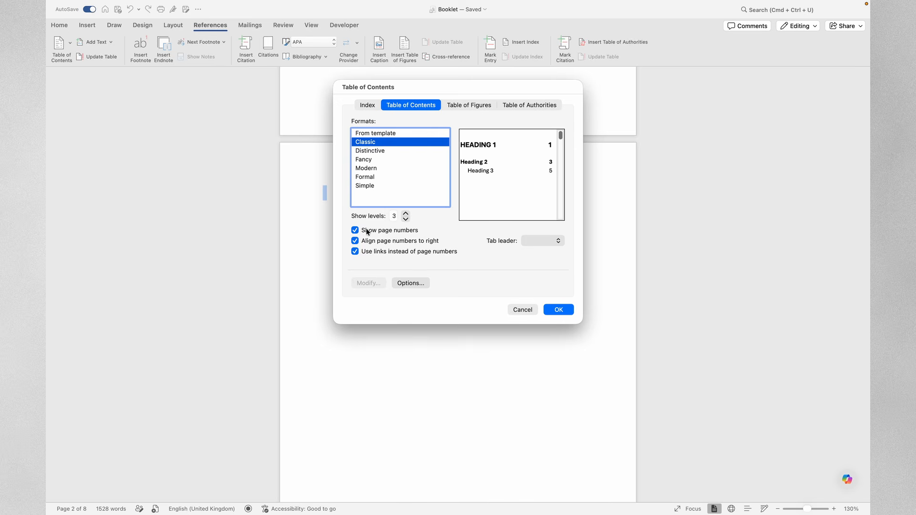
# Set a dotted tab leader for the custom table of contents and replace the existing table with it
pyautogui.click(553, 242)
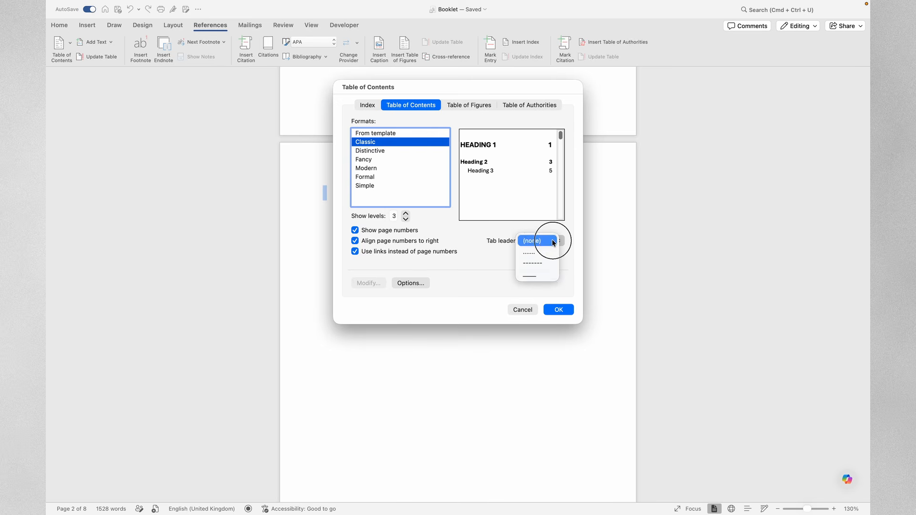
pyautogui.click(536, 252)
pyautogui.click(548, 239)
pyautogui.click(534, 265)
pyautogui.click(537, 240)
pyautogui.click(536, 230)
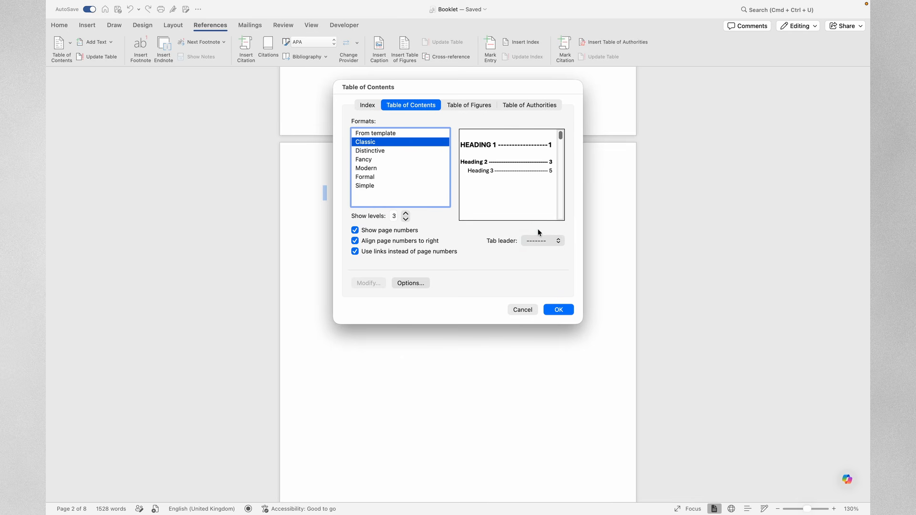
pyautogui.click(539, 243)
pyautogui.click(536, 230)
pyautogui.click(559, 309)
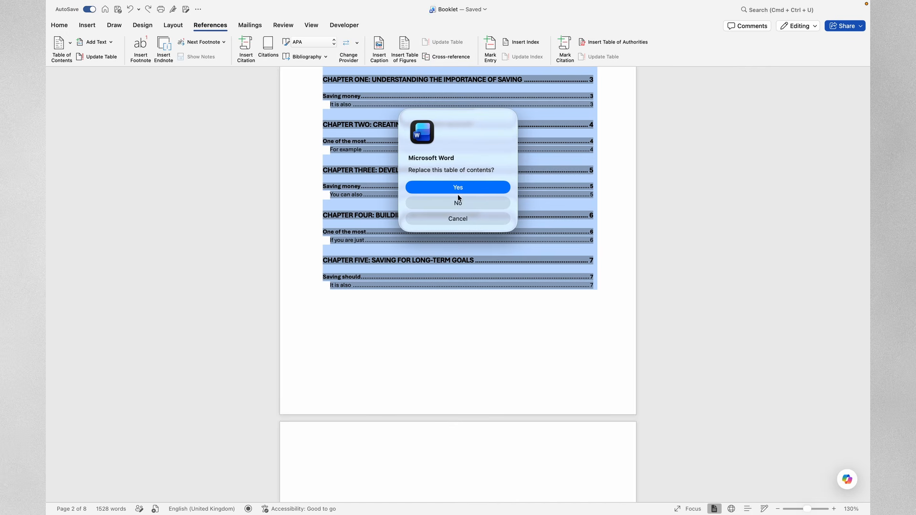
pyautogui.click(467, 187)
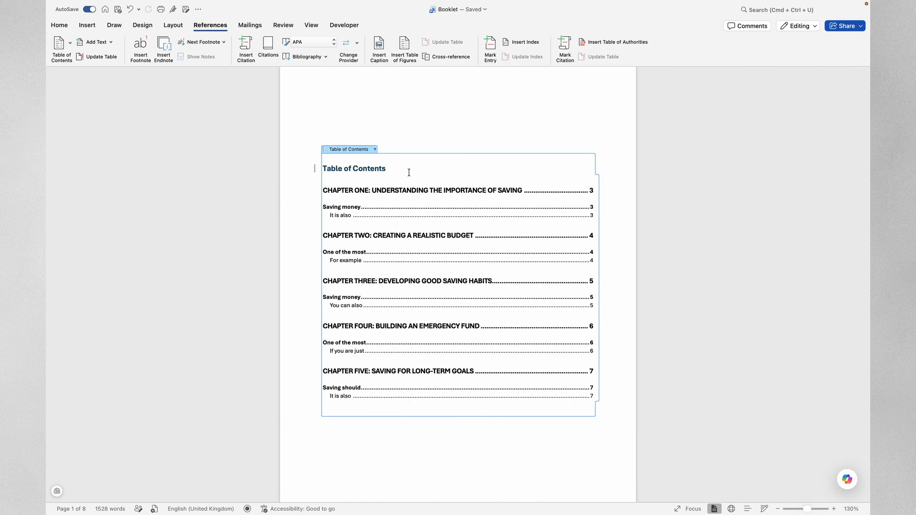
# Select the table of contents on the first page and open its options for updating or removing it
pyautogui.click(412, 139)
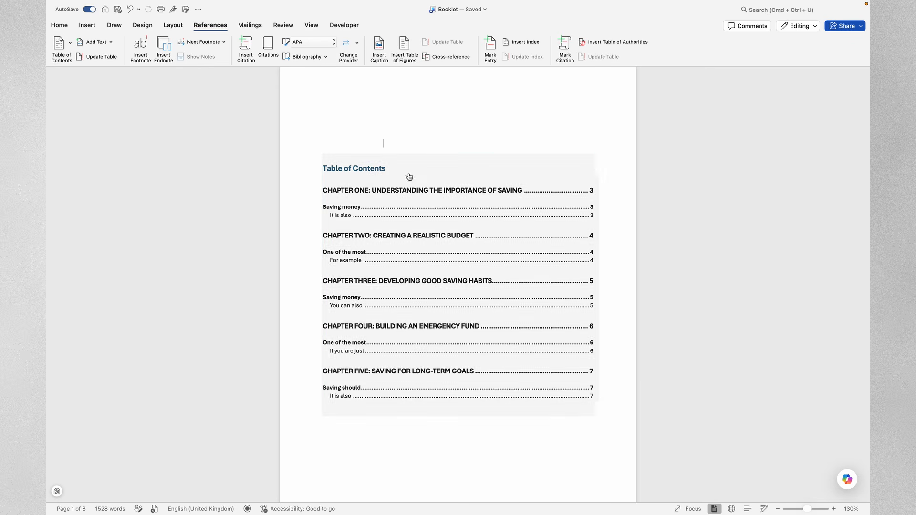
pyautogui.click(408, 173)
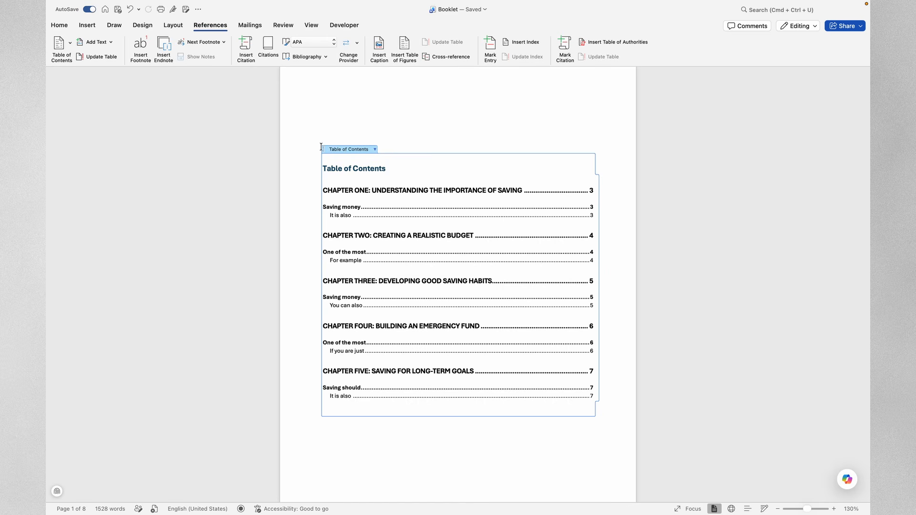
pyautogui.click(375, 150)
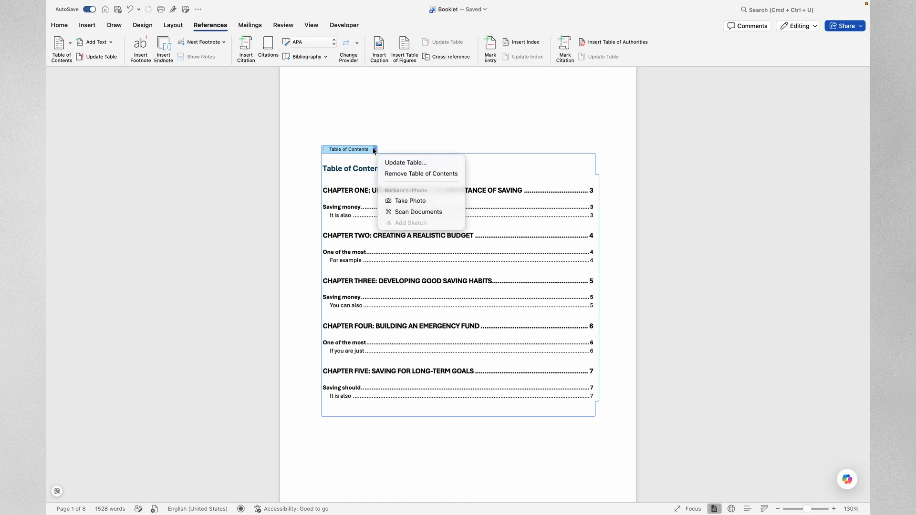
pyautogui.click(422, 144)
pyautogui.click(414, 127)
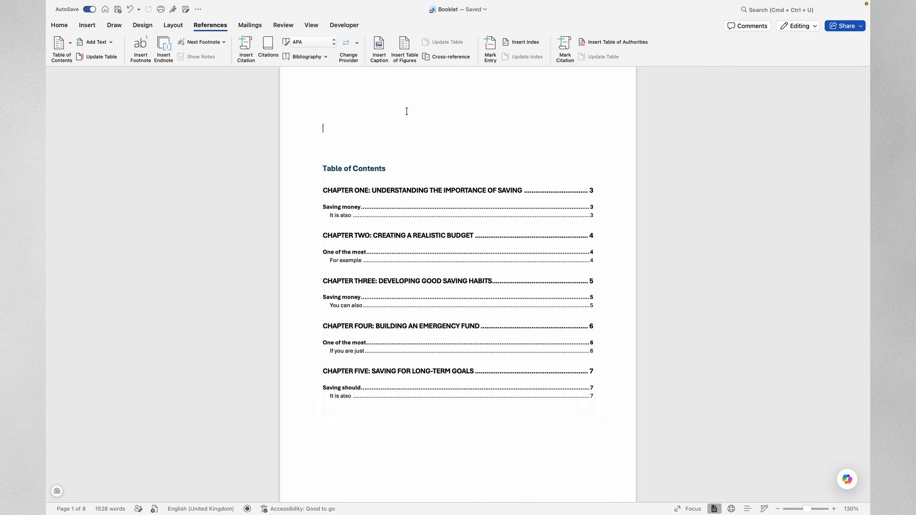
pyautogui.click(414, 171)
pyautogui.click(374, 150)
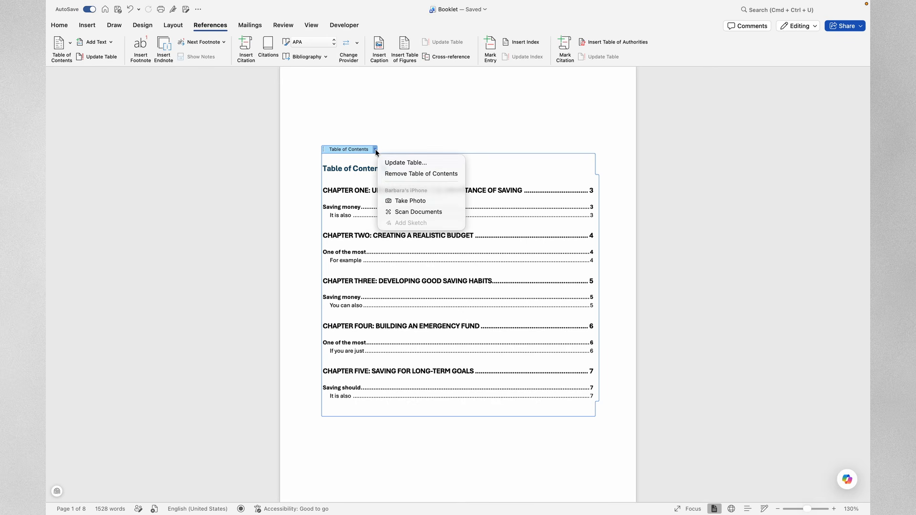